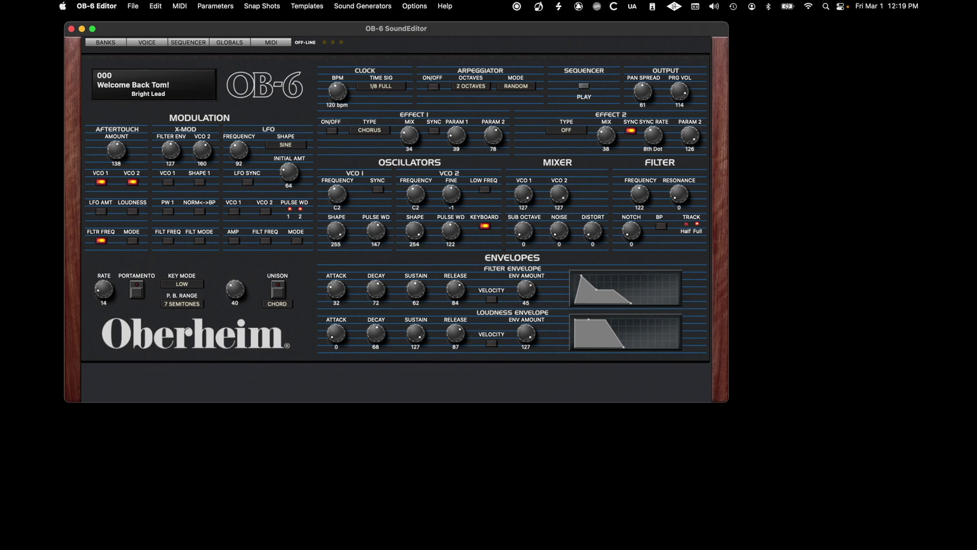
Step: Open the Phantom Banks window and move it to the right of the program list
{"action": "left_click", "coordinate": [116, 44]}
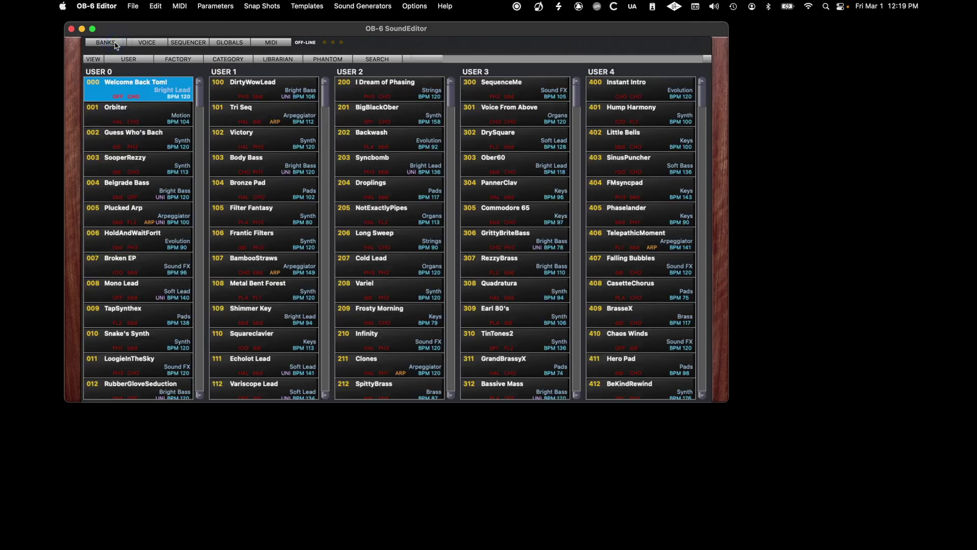
{"action": "left_click", "coordinate": [323, 60]}
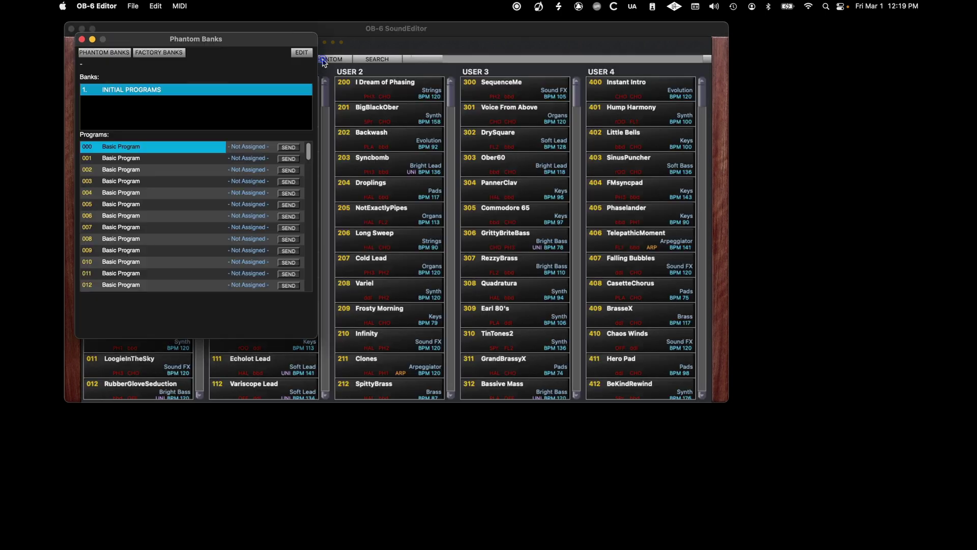
{"action": "left_click_drag", "start_coordinate": [225, 42], "coordinate": [648, 63]}
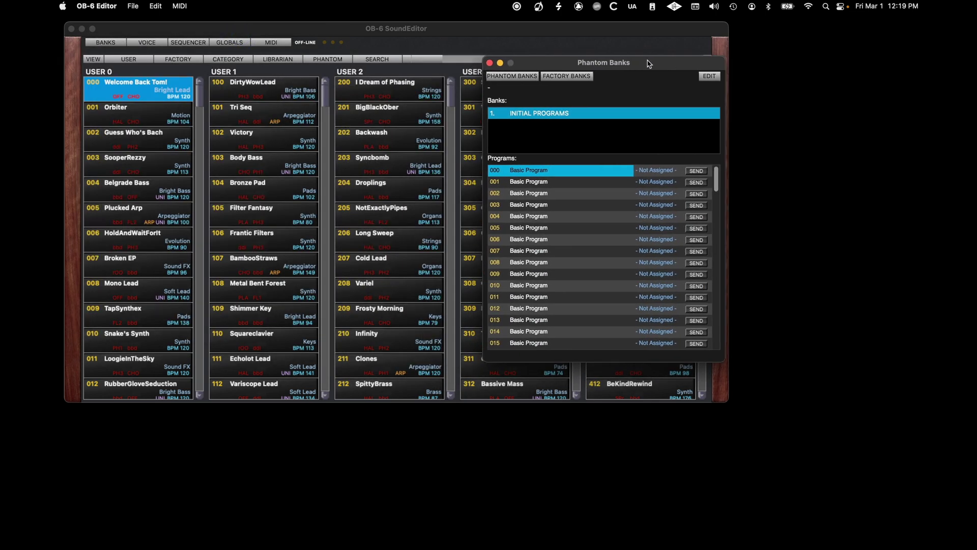
Step: In Factory Bank F-500, select Guess Who's Bach and send it to the OB-6
{"action": "left_click", "coordinate": [566, 79]}
{"action": "left_click", "coordinate": [529, 182]}
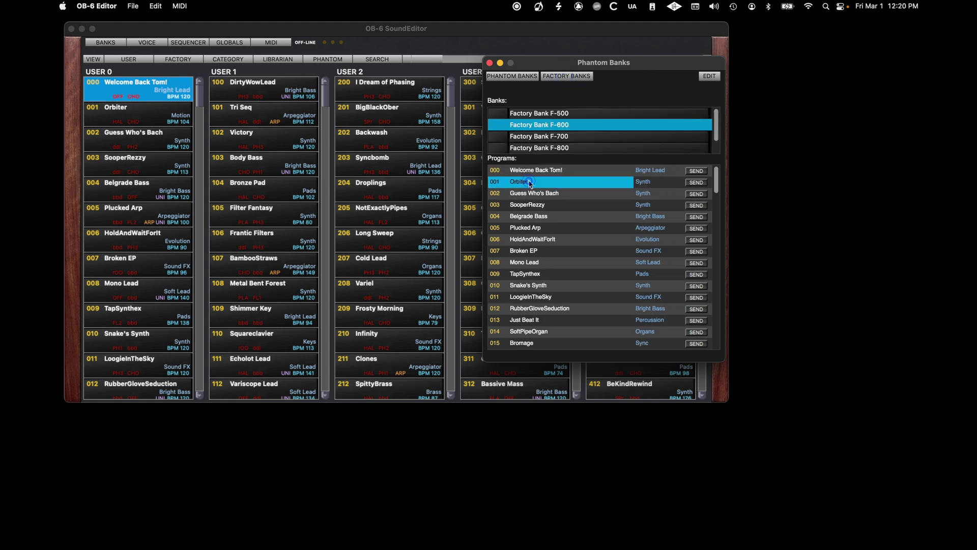
{"action": "left_click", "coordinate": [534, 114]}
{"action": "scroll", "coordinate": [535, 130], "scroll_direction": "down", "scroll_amount": 1}
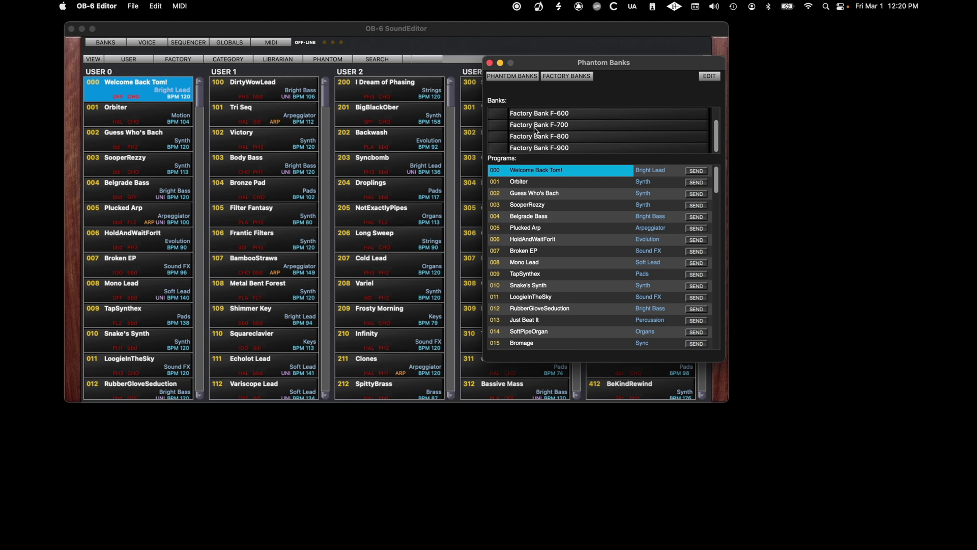
{"action": "scroll", "coordinate": [535, 130], "scroll_direction": "up", "scroll_amount": 1}
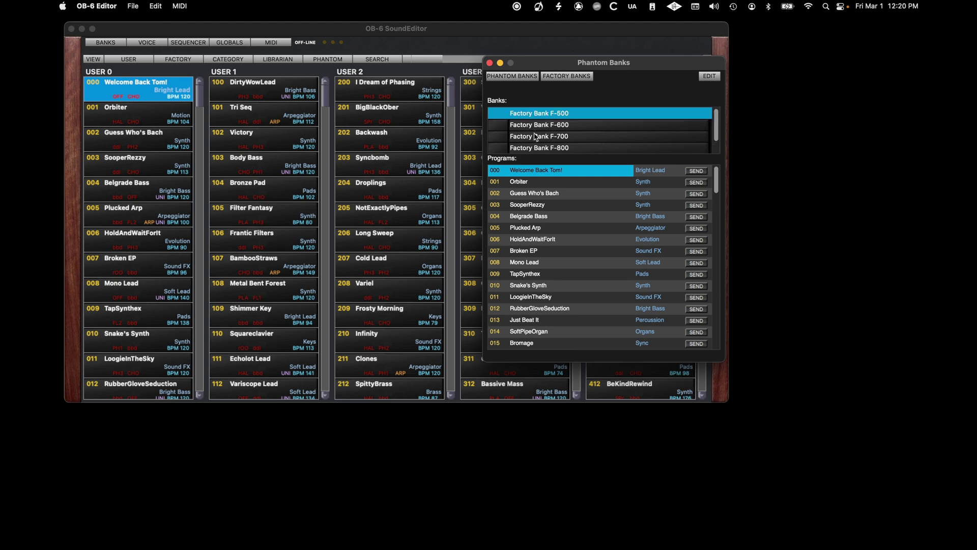
{"action": "left_click", "coordinate": [531, 197]}
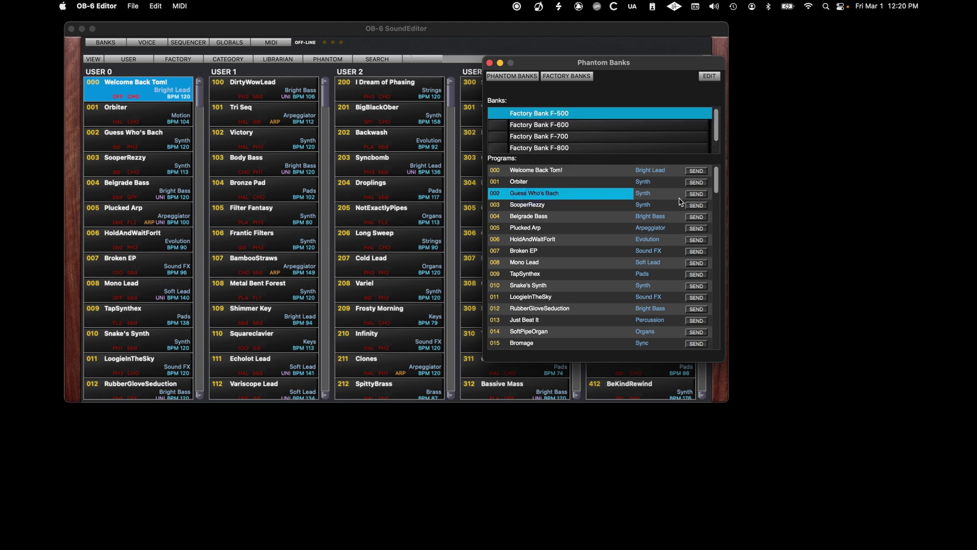
{"action": "left_click", "coordinate": [696, 195]}
{"action": "double_click", "coordinate": [610, 199]}
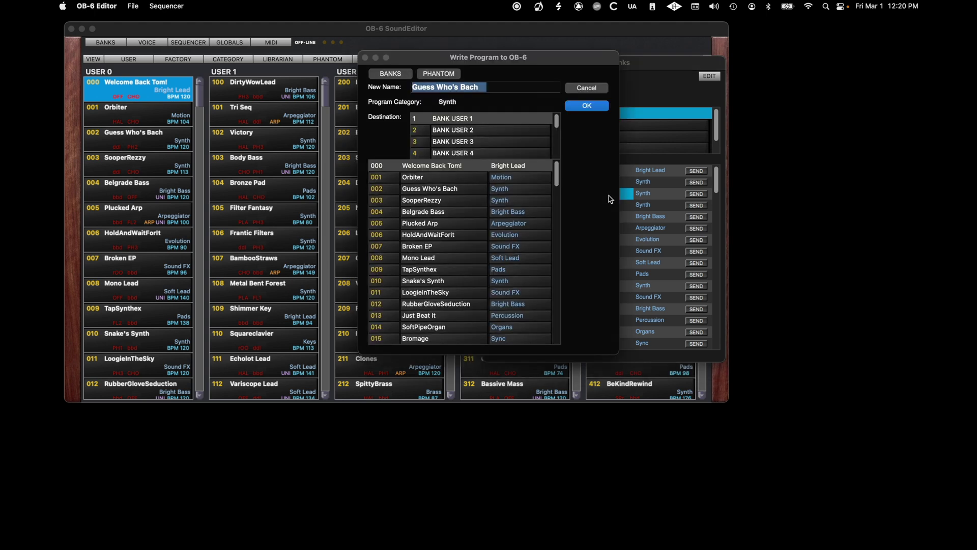
{"action": "left_click", "coordinate": [472, 144]}
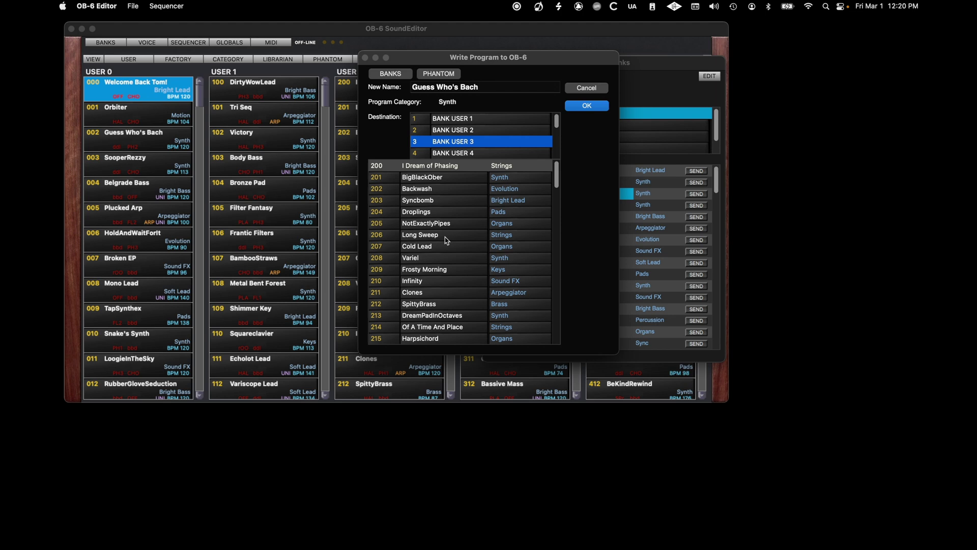
{"action": "left_click", "coordinate": [440, 74]}
{"action": "left_click", "coordinate": [416, 225]}
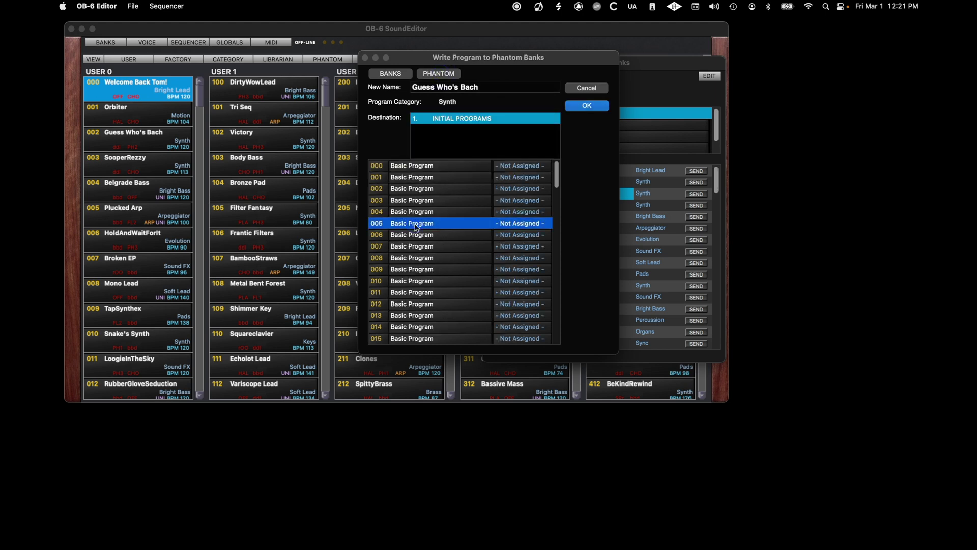
{"action": "left_click", "coordinate": [587, 88]}
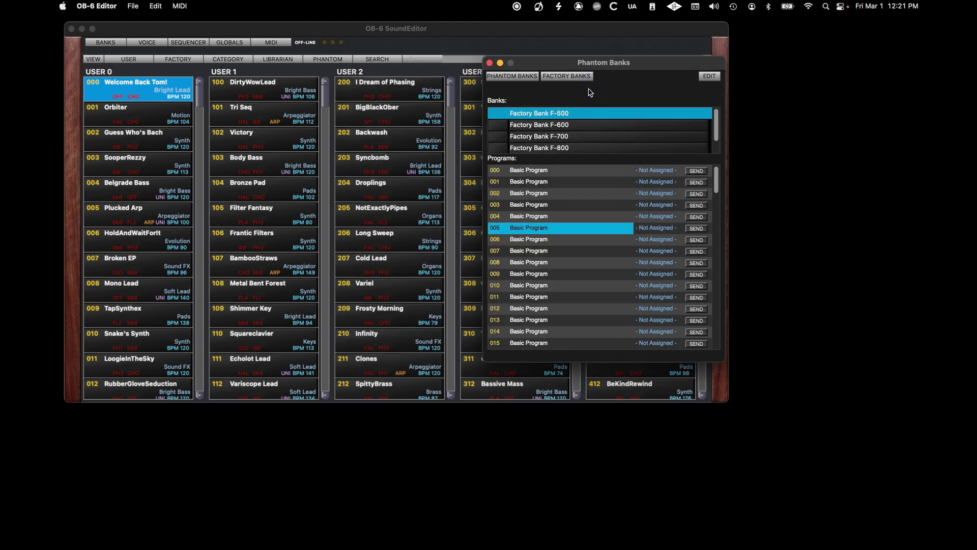
Step: Switch to Phantom Banks and retype the INITIAL PROGRAMS bank name as 'My Phantom Bank'
{"action": "left_click", "coordinate": [520, 78]}
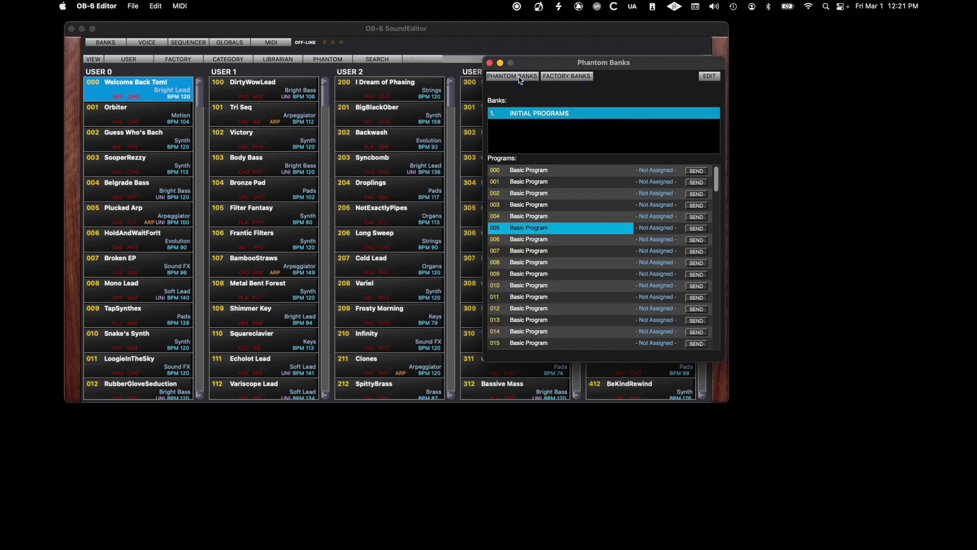
{"action": "left_click", "coordinate": [542, 115]}
{"action": "double_click", "coordinate": [561, 113]}
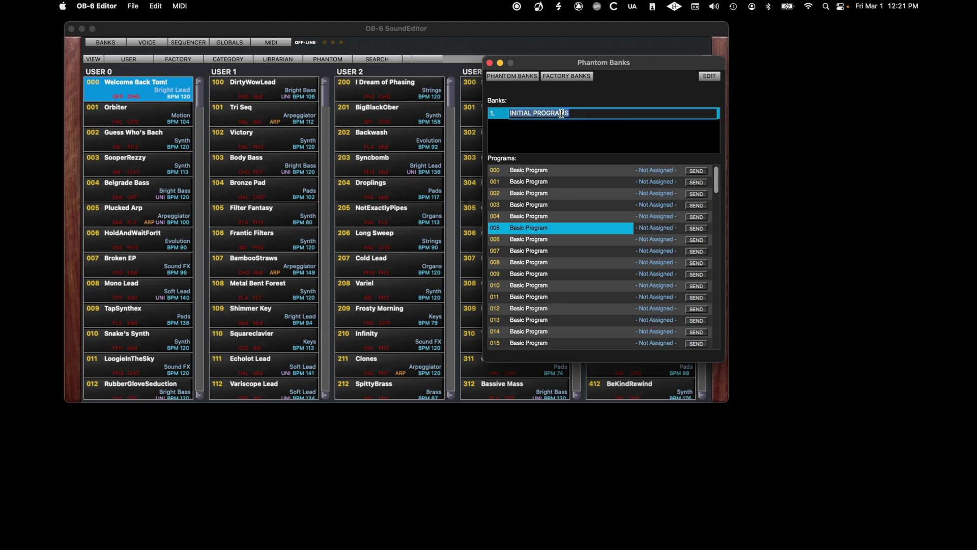
{"action": "left_click", "coordinate": [561, 113]}
{"action": "type", "text": "Myy"}
{"action": "left_click_drag", "start_coordinate": [585, 113], "coordinate": [509, 114]}
{"action": "type", "text": "My"}
{"action": "type", "text": " Phas"}
{"action": "key", "text": "BackSpace"}
{"action": "key", "text": "BackSpace"}
{"action": "type", "text": "antom Bank"}
Step: Commit the bank name, then paste a copy of USER 0's Orbiter into phantom slot 005
{"action": "left_click", "coordinate": [546, 133]}
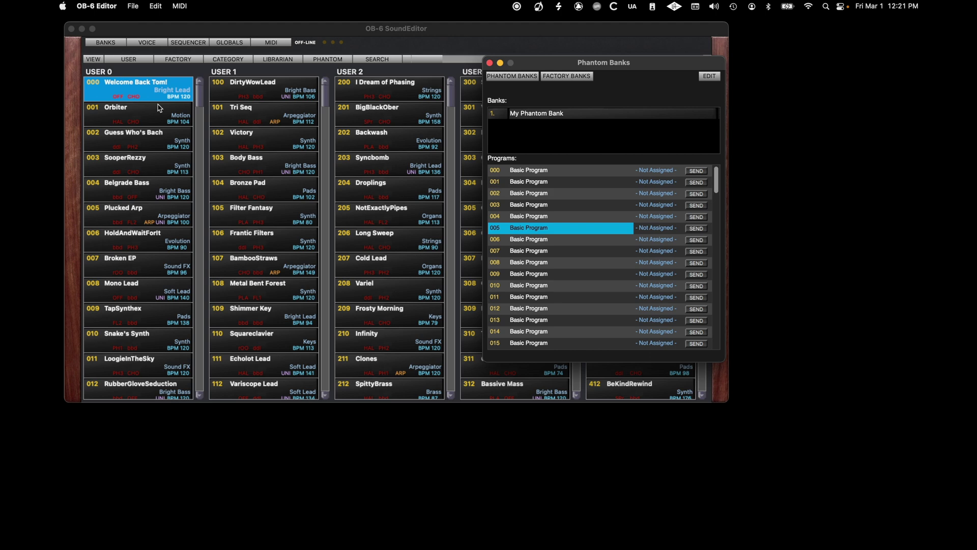
{"action": "left_click", "coordinate": [145, 117]}
{"action": "right_click", "coordinate": [146, 117]}
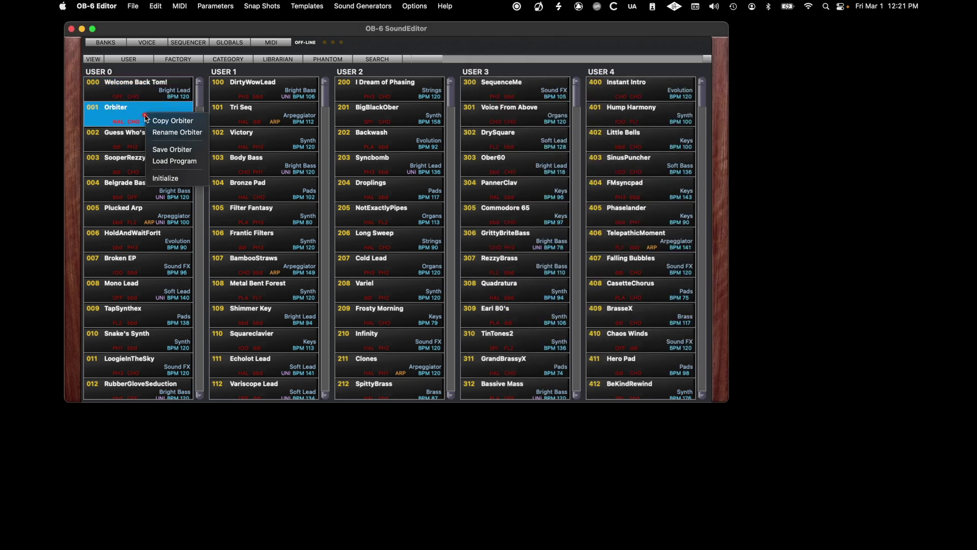
{"action": "left_click", "coordinate": [172, 122]}
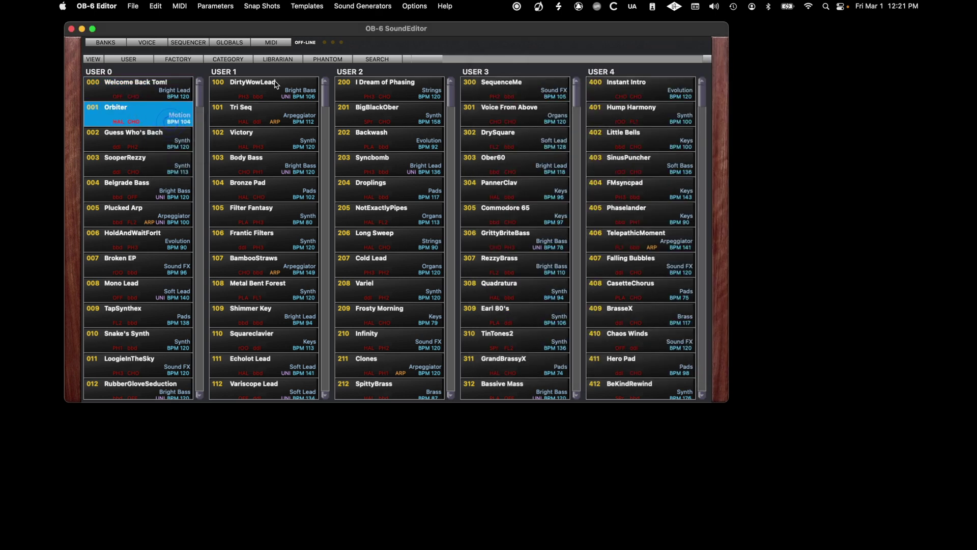
{"action": "left_click", "coordinate": [320, 59]}
{"action": "left_click_drag", "start_coordinate": [549, 63], "coordinate": [665, 65]}
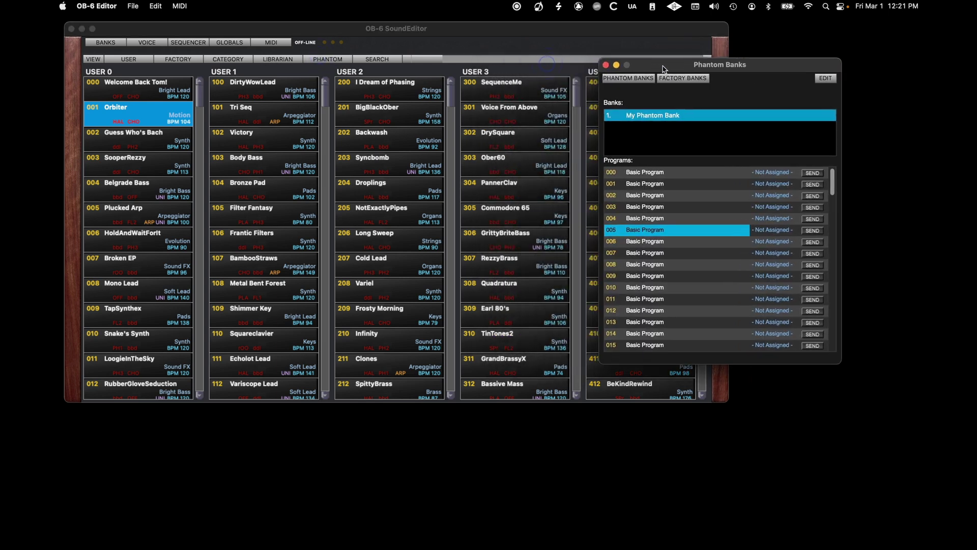
{"action": "right_click", "coordinate": [676, 229]}
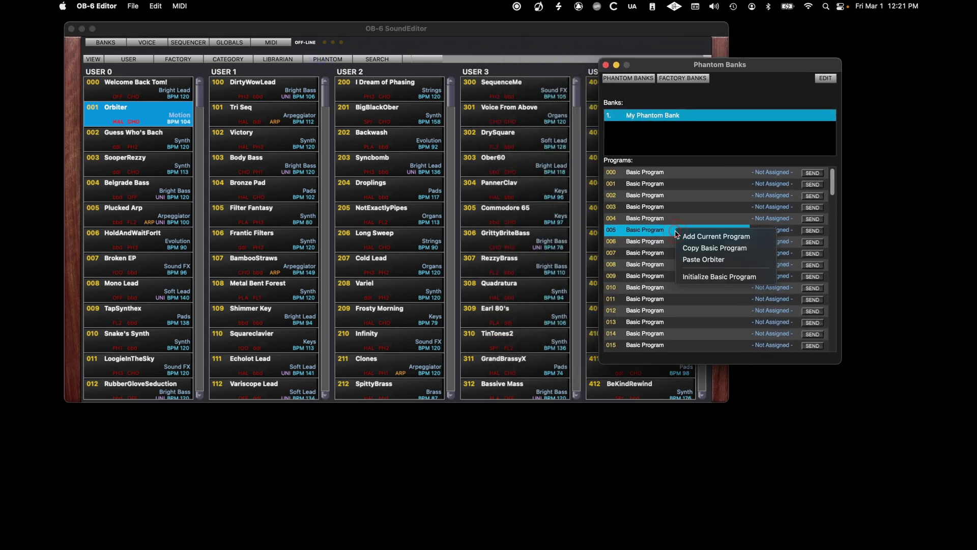
{"action": "left_click", "coordinate": [691, 259]}
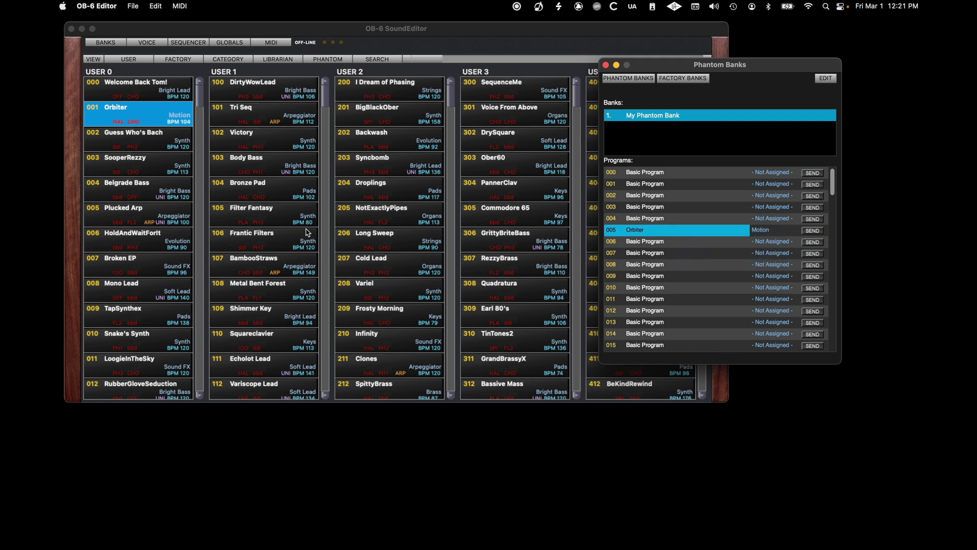
Step: Copy Plucked Arp from USER 0 and paste it into phantom slot 006
{"action": "left_click", "coordinate": [144, 212]}
{"action": "right_click", "coordinate": [149, 214]}
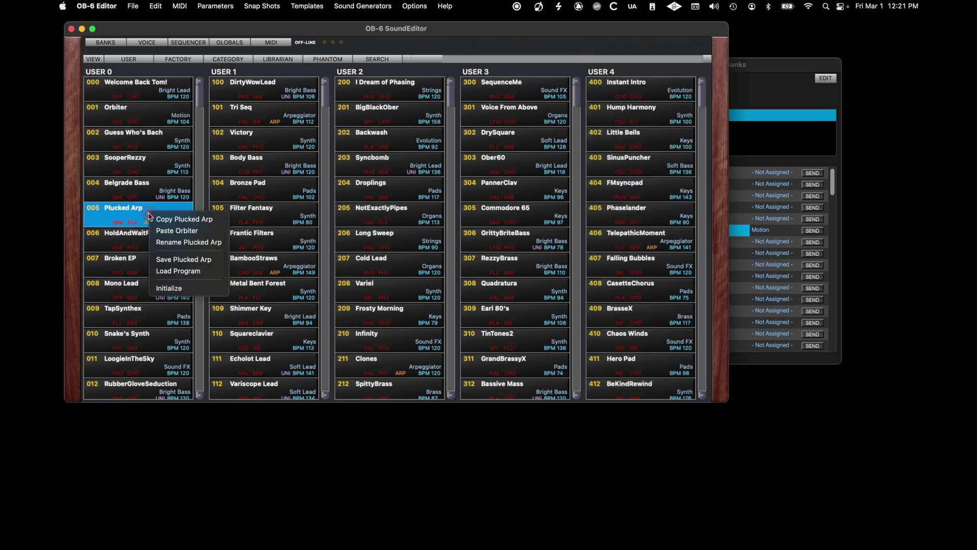
{"action": "left_click", "coordinate": [163, 219]}
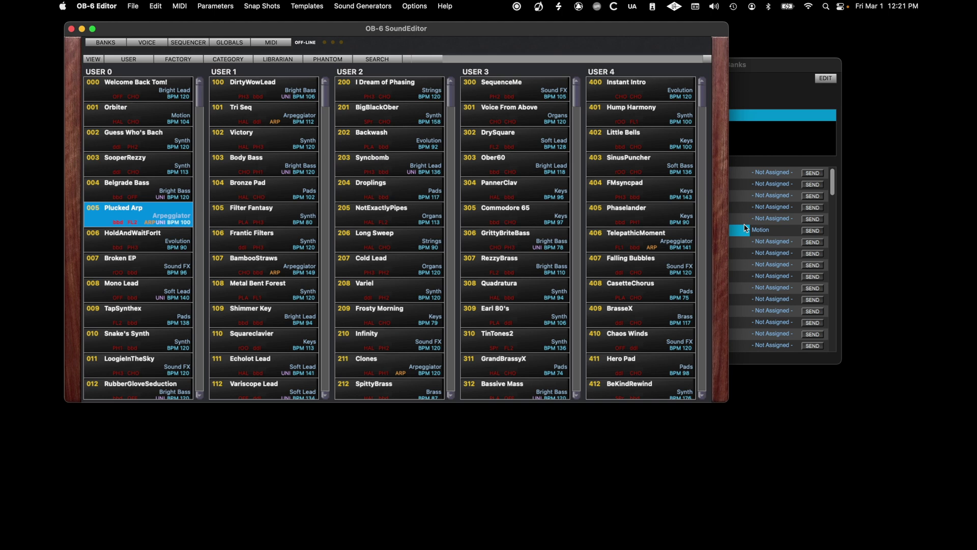
{"action": "left_click", "coordinate": [748, 255]}
{"action": "left_click", "coordinate": [661, 241]}
{"action": "right_click", "coordinate": [663, 240]}
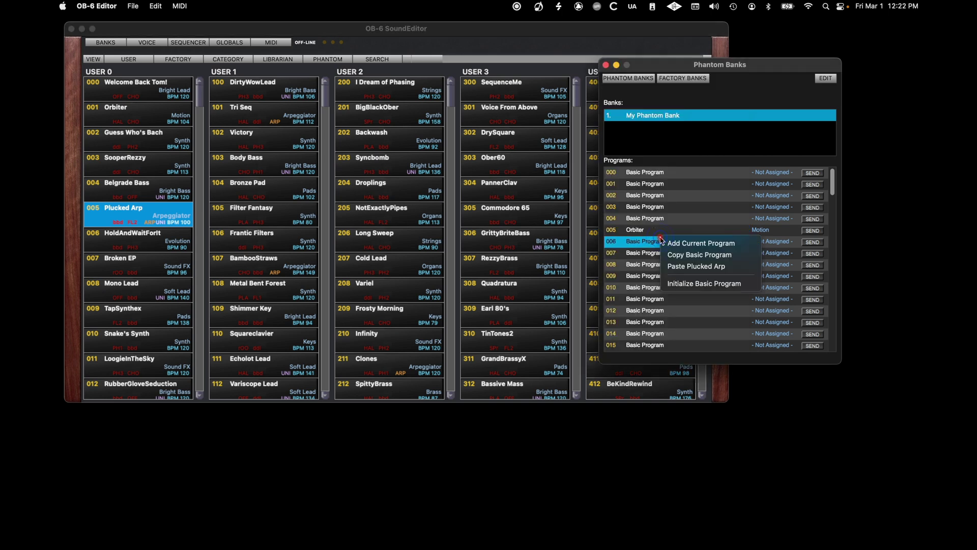
{"action": "left_click", "coordinate": [683, 266]}
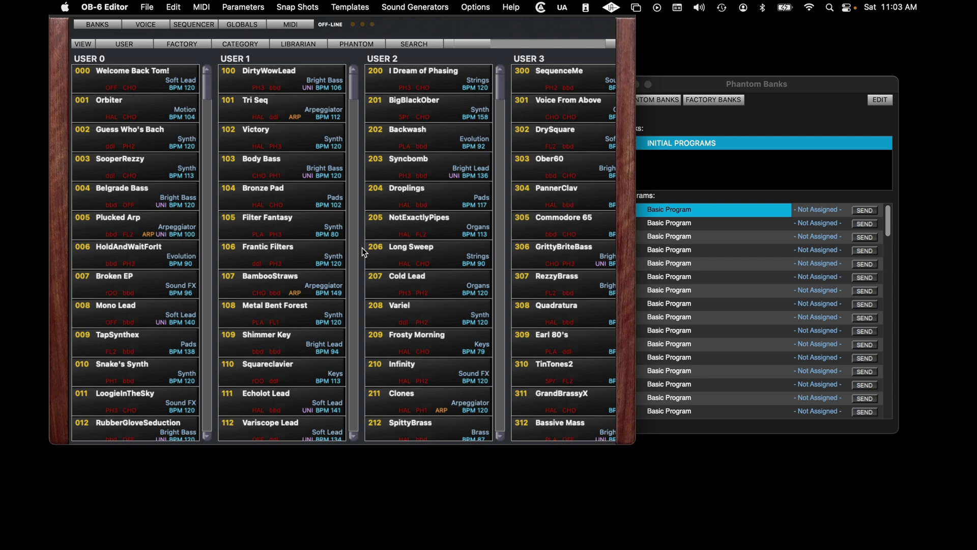
Step: Drag programs 000–005, Broken EP, TapSynthex and LoogieInTheSky from Program Bank Manager into the Phantom Bank, accepting replacement
{"action": "left_click", "coordinate": [301, 45]}
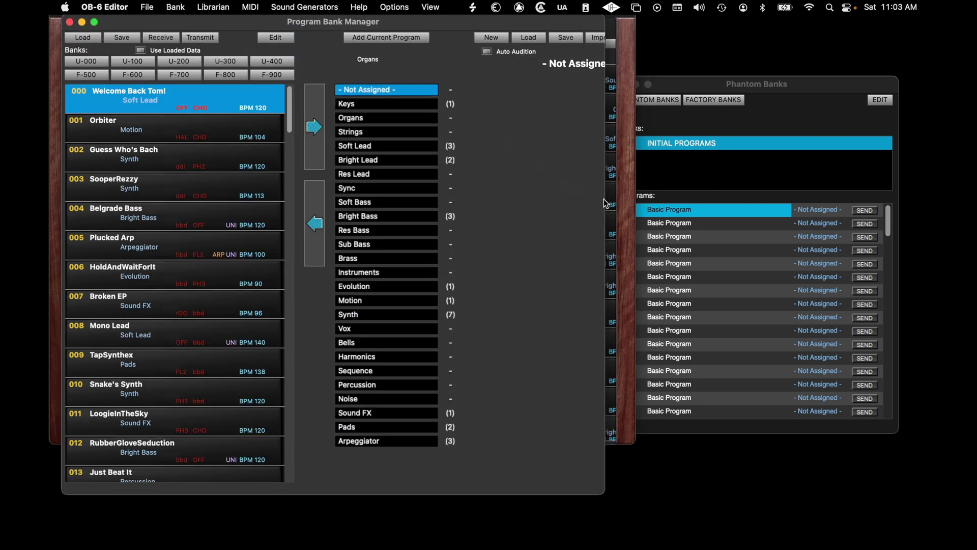
{"action": "left_click", "coordinate": [665, 224]}
{"action": "left_click", "coordinate": [663, 209]}
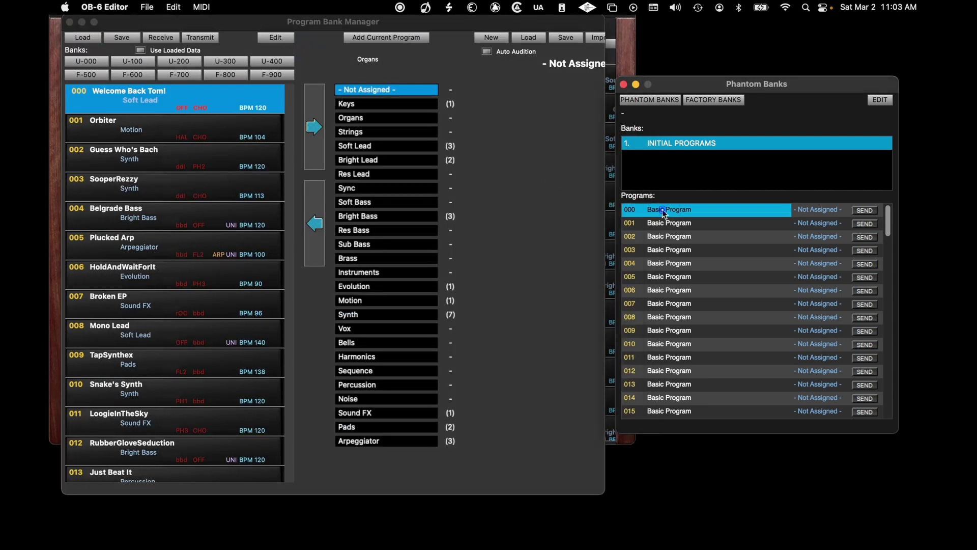
{"action": "left_click", "coordinate": [150, 118]}
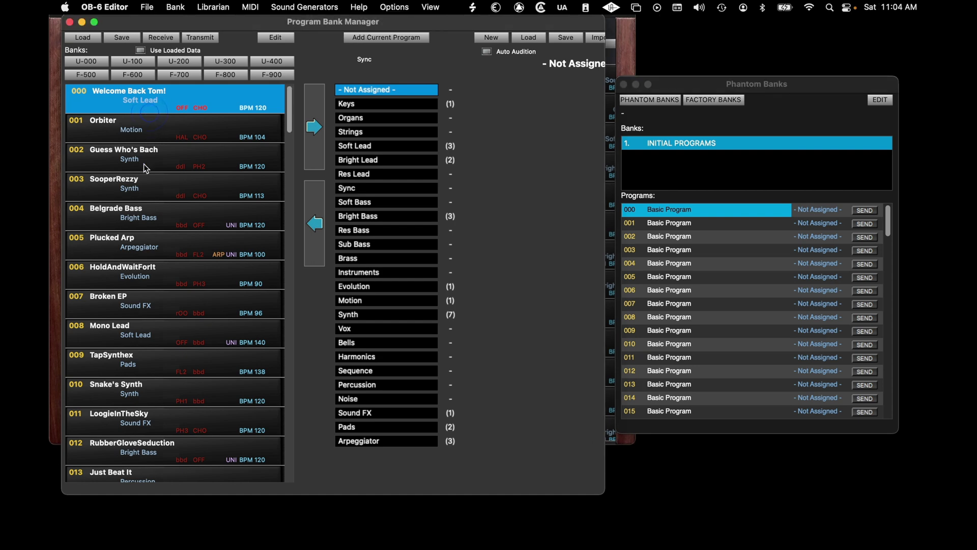
{"action": "left_click", "coordinate": [139, 252], "text": "shift"}
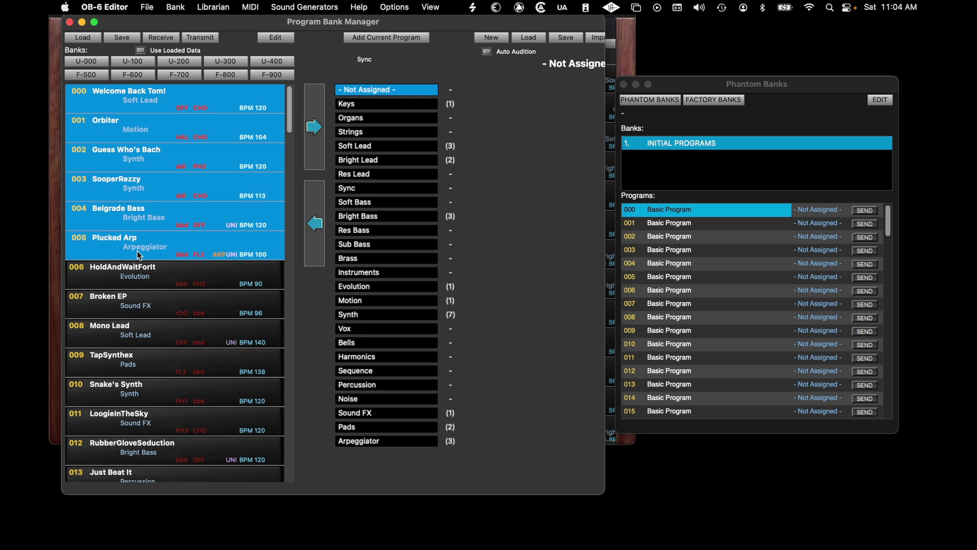
{"action": "left_click", "coordinate": [133, 310], "text": "super"}
{"action": "left_click", "coordinate": [125, 362], "text": "super"}
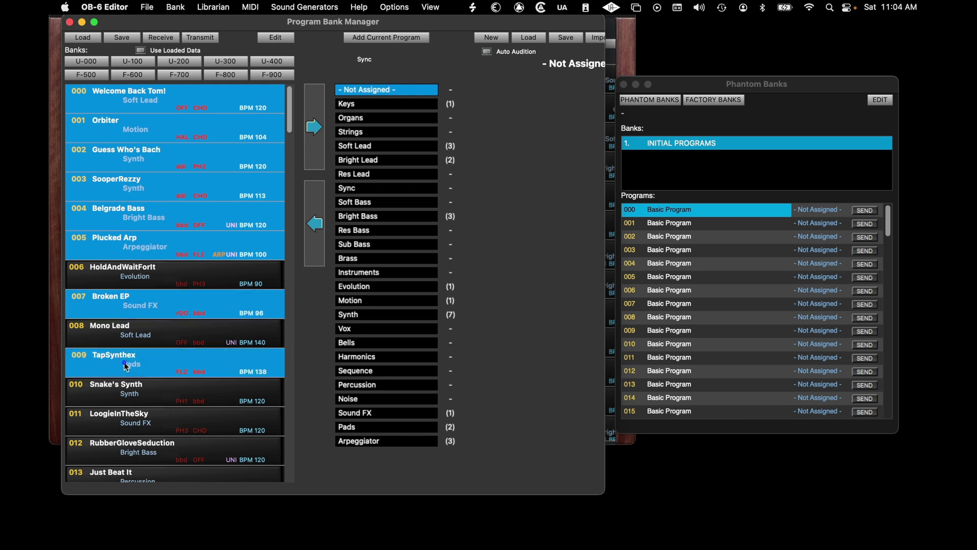
{"action": "left_click", "coordinate": [126, 424], "text": "super"}
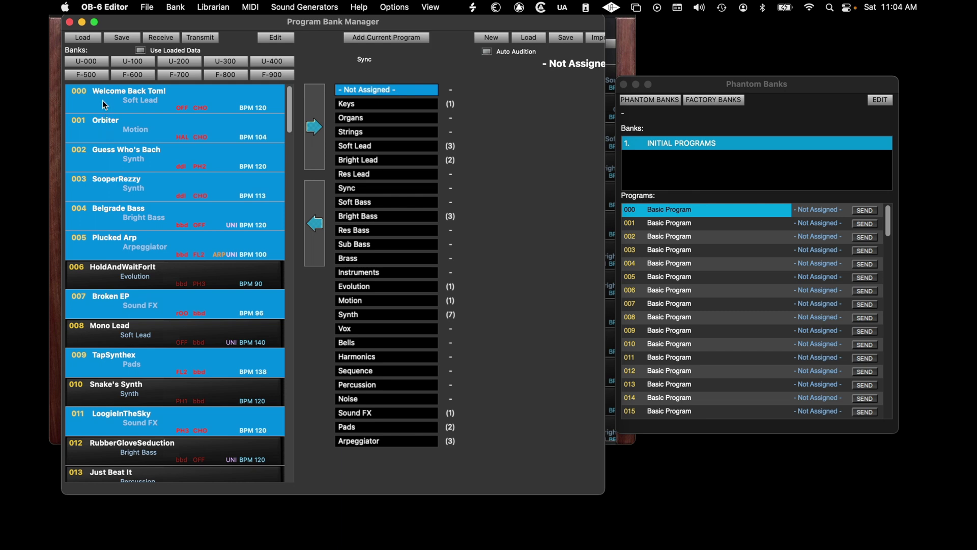
{"action": "left_click_drag", "start_coordinate": [102, 100], "coordinate": [661, 209]}
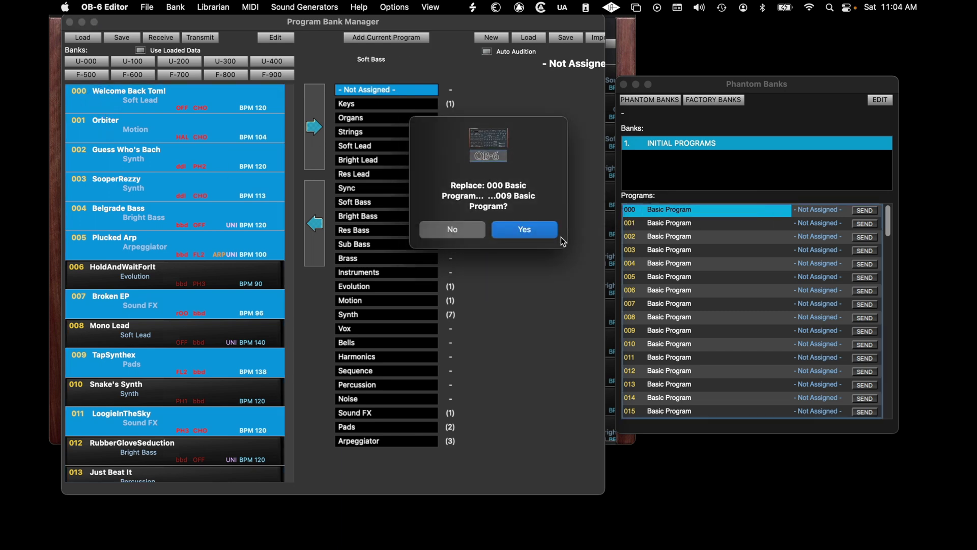
{"action": "left_click", "coordinate": [533, 233]}
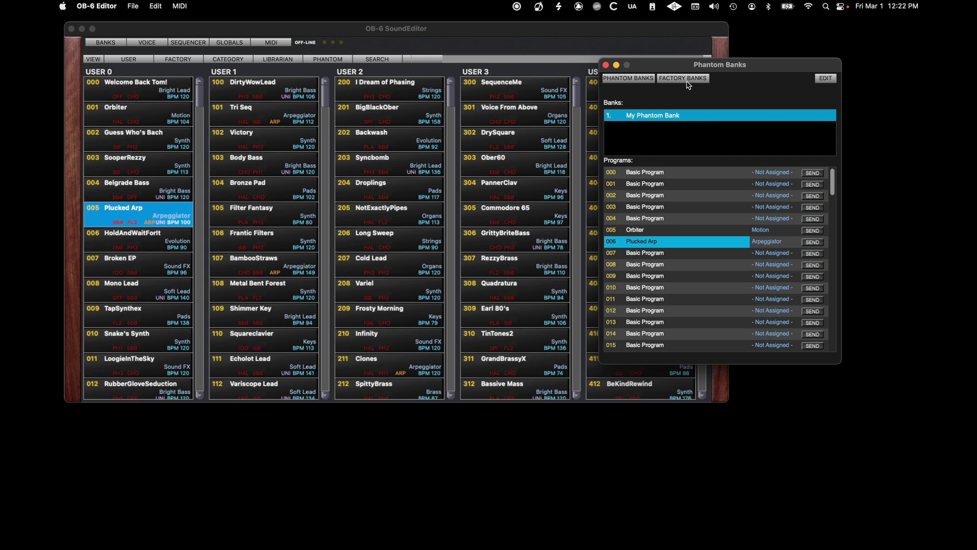
Step: Copy Belgrade Bass from factory row 004 and paste it into phantom slot 008
{"action": "left_click", "coordinate": [686, 82]}
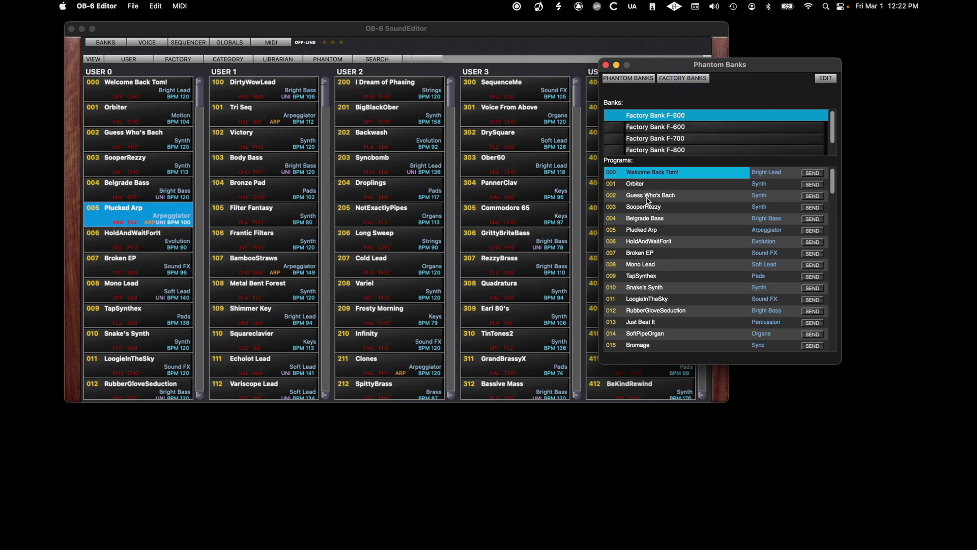
{"action": "right_click", "coordinate": [656, 218]}
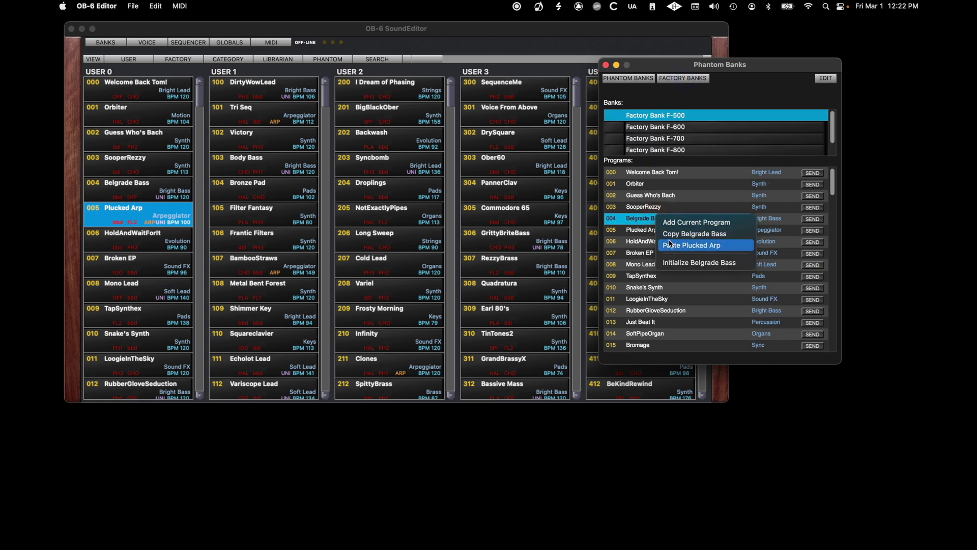
{"action": "left_click", "coordinate": [671, 238]}
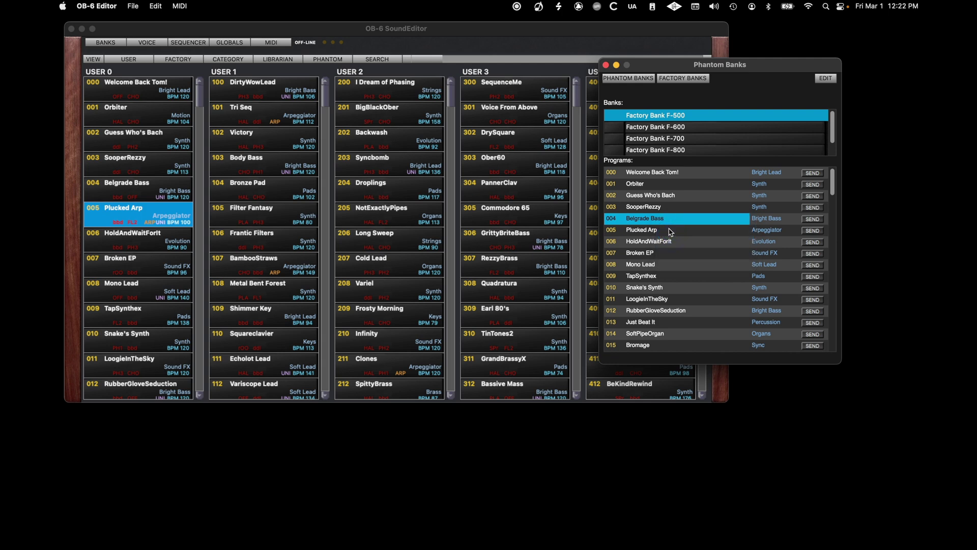
{"action": "left_click", "coordinate": [642, 80]}
{"action": "left_click", "coordinate": [648, 266]}
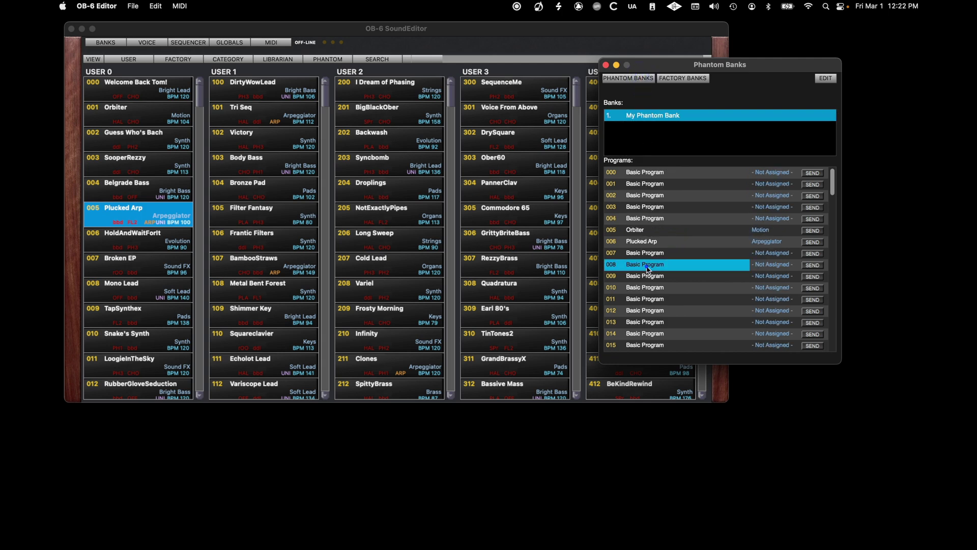
{"action": "right_click", "coordinate": [647, 267]}
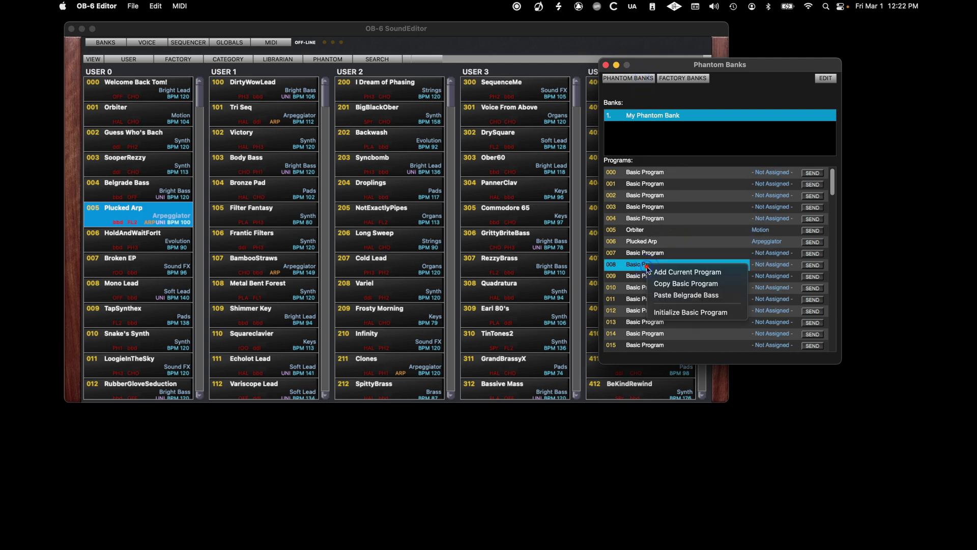
{"action": "left_click", "coordinate": [659, 296]}
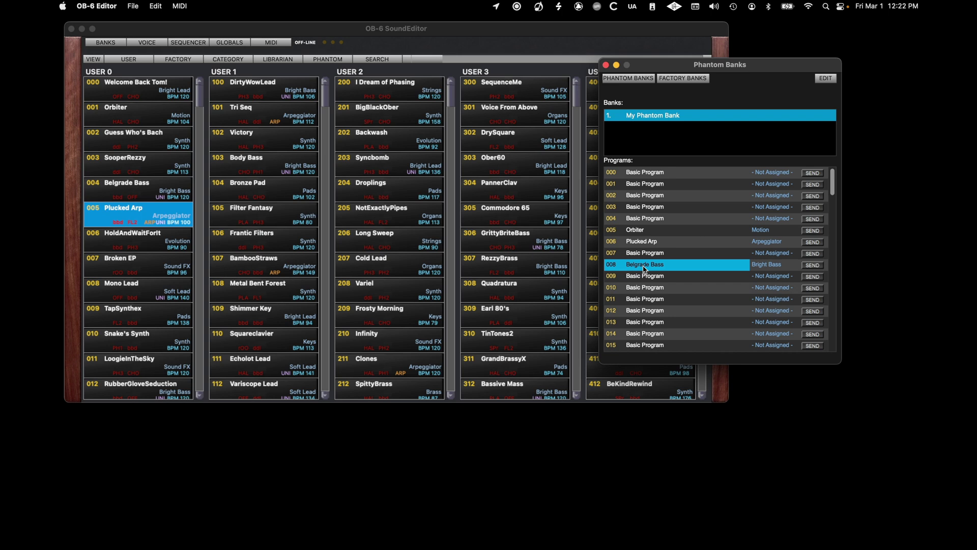
Step: Rename the Orbiter program in slot 005 to 'My Custom Name'
{"action": "left_click", "coordinate": [641, 232]}
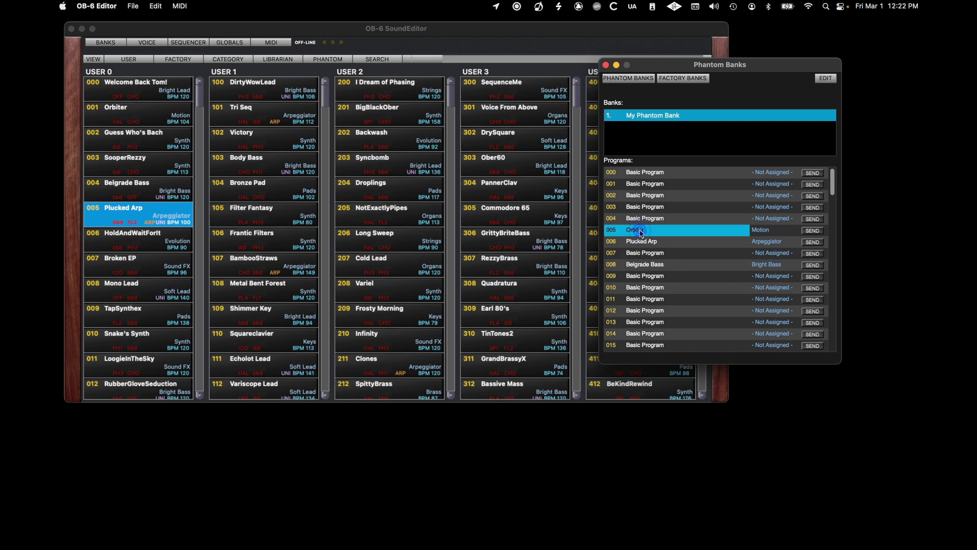
{"action": "left_click", "coordinate": [640, 231]}
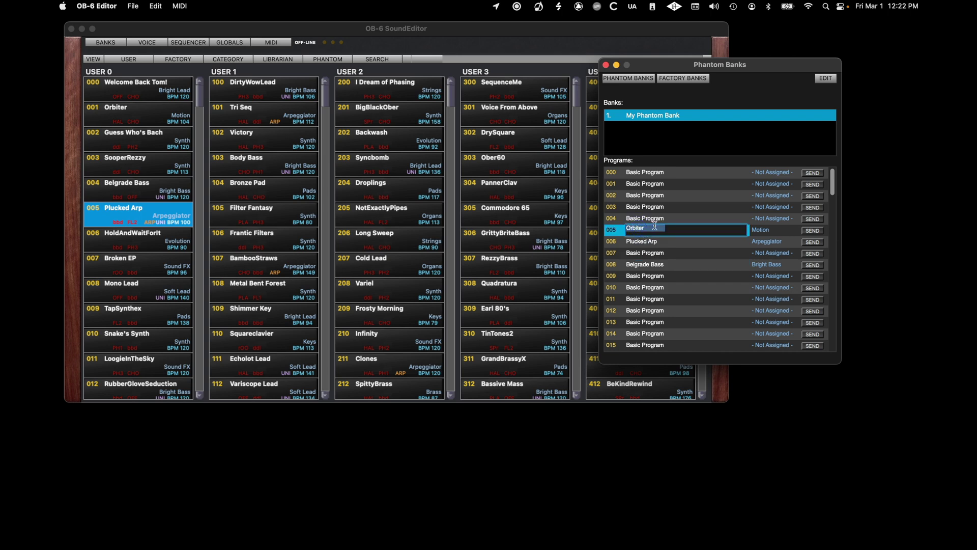
{"action": "type", "text": "My Custom Name"}
{"action": "key", "text": "Return"}
Step: Set slot 005's category to Res Lead
{"action": "left_click", "coordinate": [771, 236]}
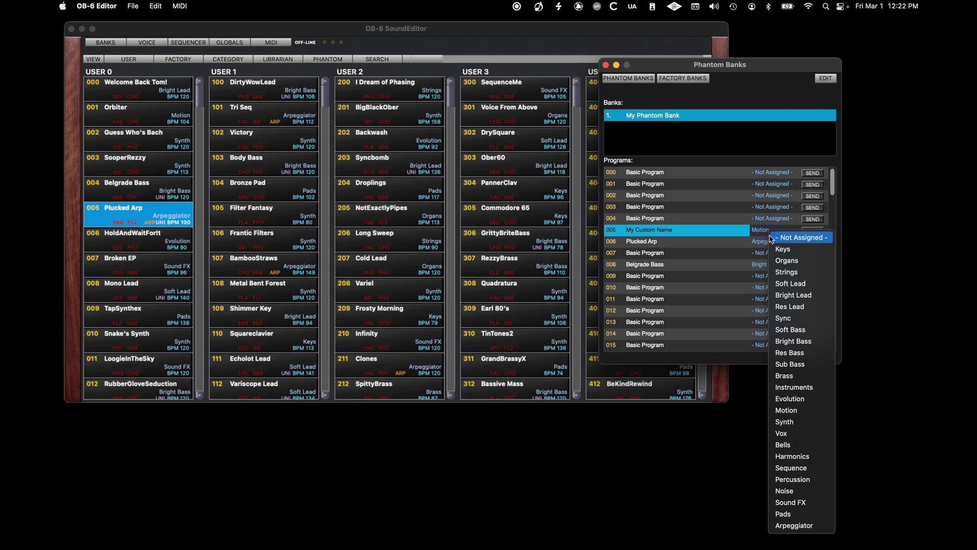
{"action": "left_click", "coordinate": [783, 306]}
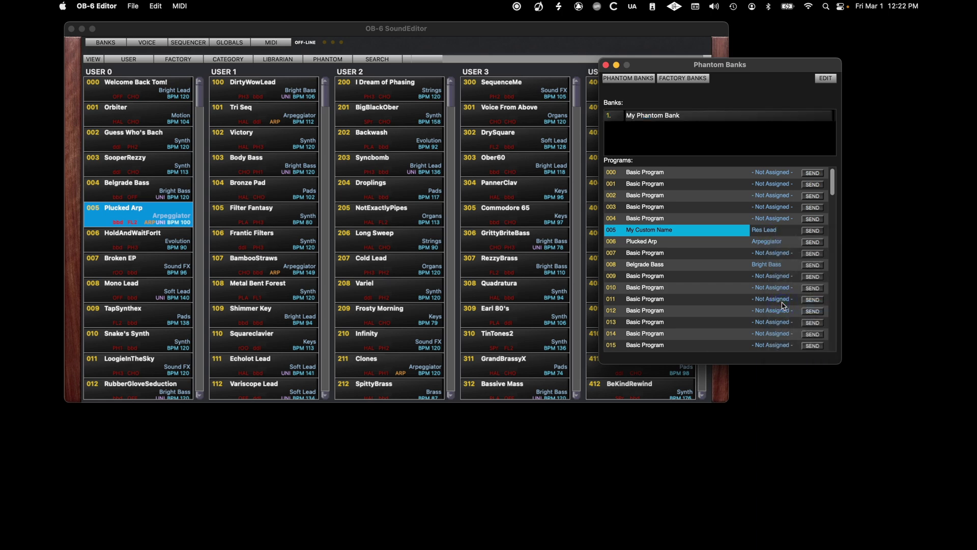
{"action": "left_click", "coordinate": [704, 324]}
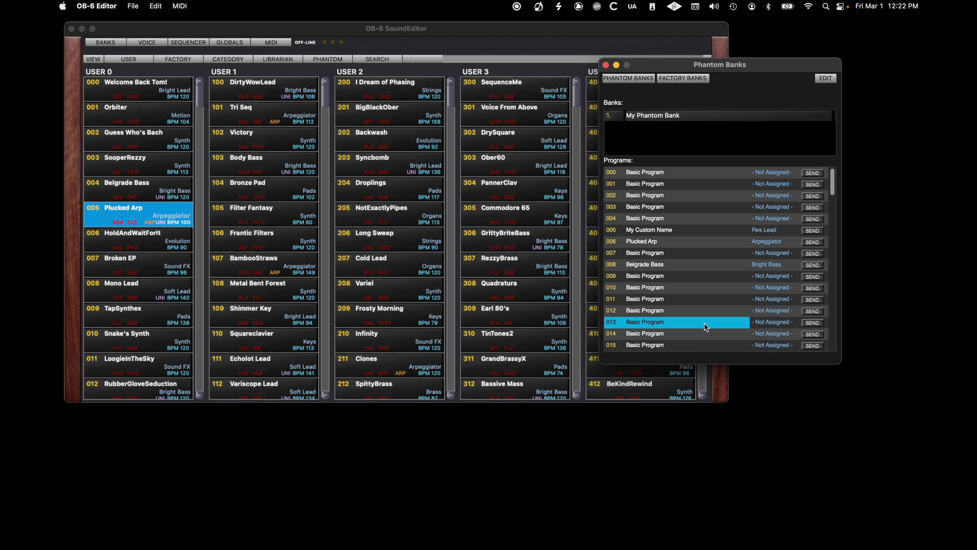
Step: Start a New Collection, saving the current one as 'My First Phantom Collection'
{"action": "left_click", "coordinate": [135, 7]}
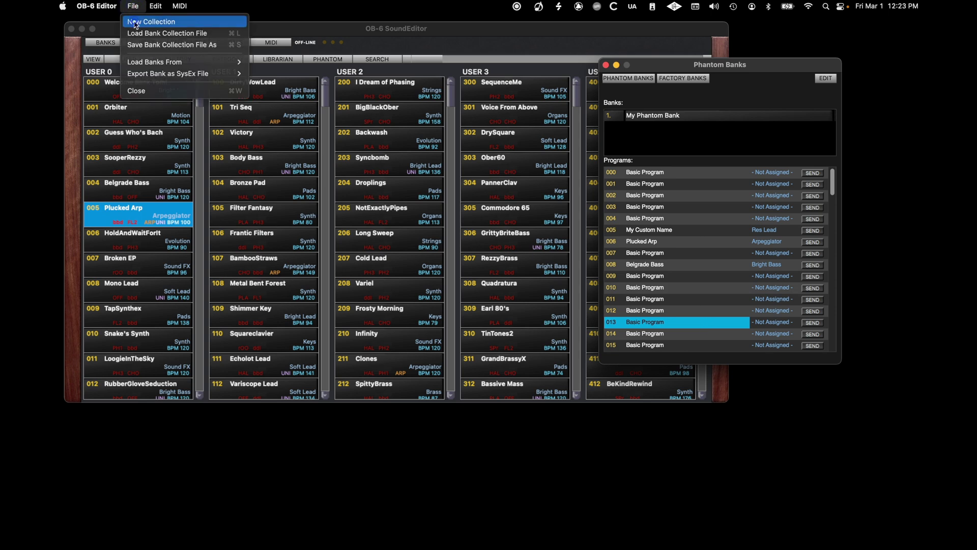
{"action": "left_click", "coordinate": [135, 22]}
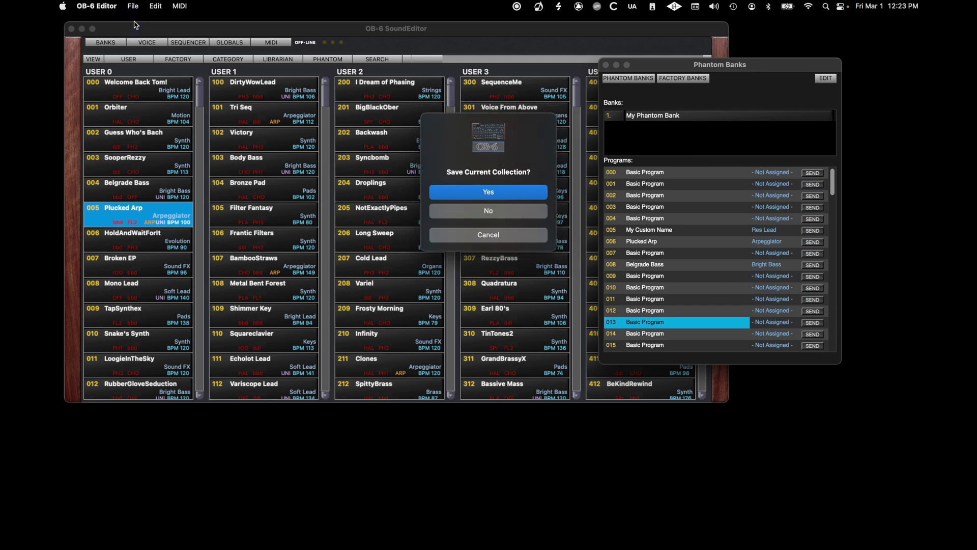
{"action": "left_click", "coordinate": [475, 193]}
{"action": "left_click", "coordinate": [475, 194]}
{"action": "type", "text": "My Fi"}
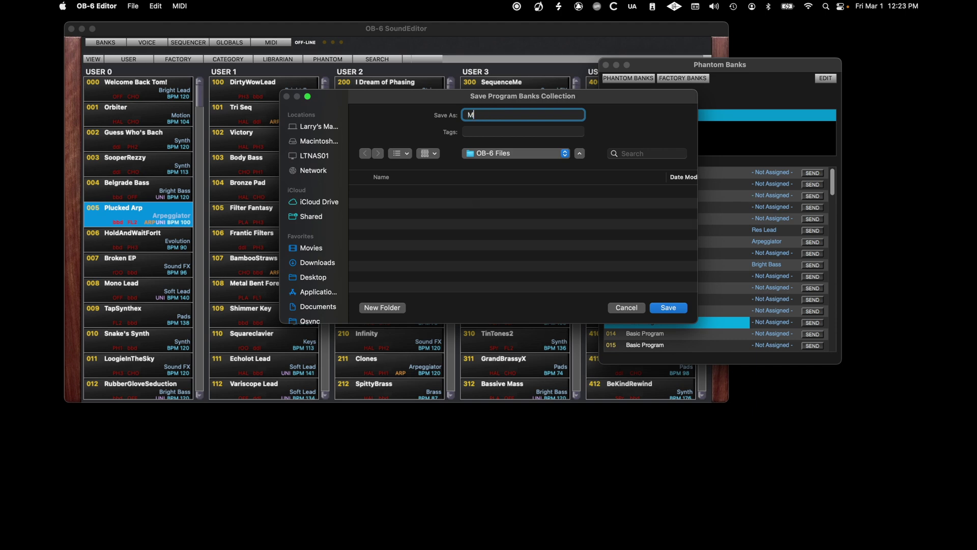
{"action": "type", "text": "rst Phantom Collection"}
{"action": "key", "text": "Return"}
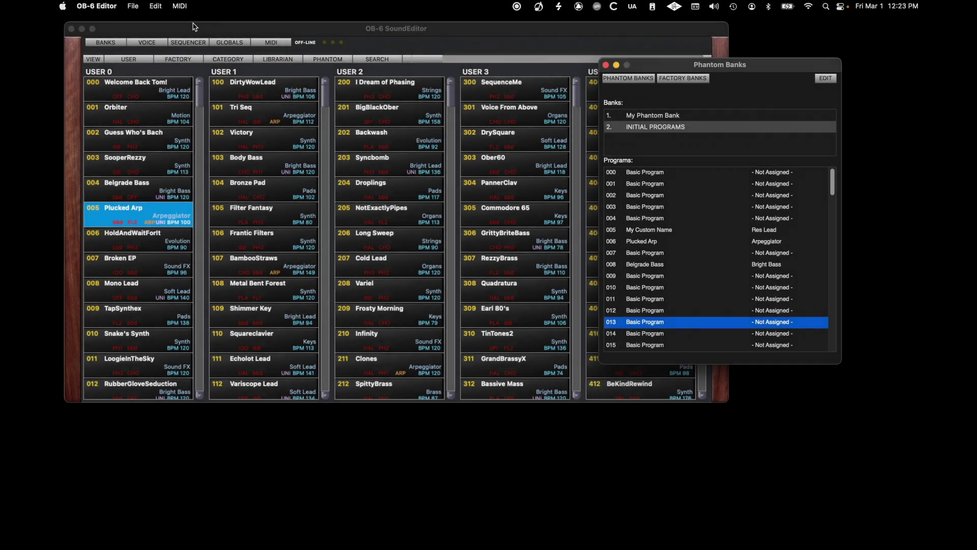
{"action": "left_click", "coordinate": [134, 6]}
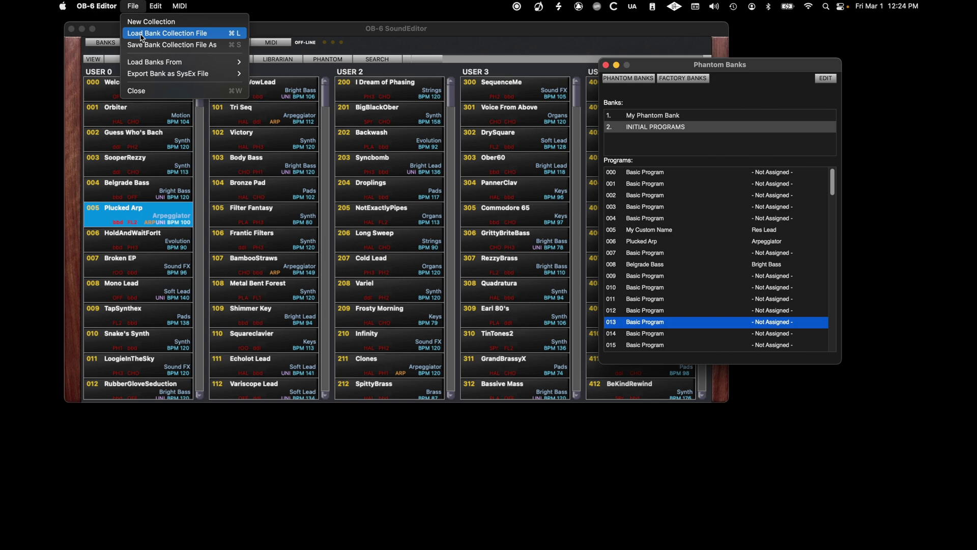
{"action": "mouse_move", "coordinate": [143, 62]}
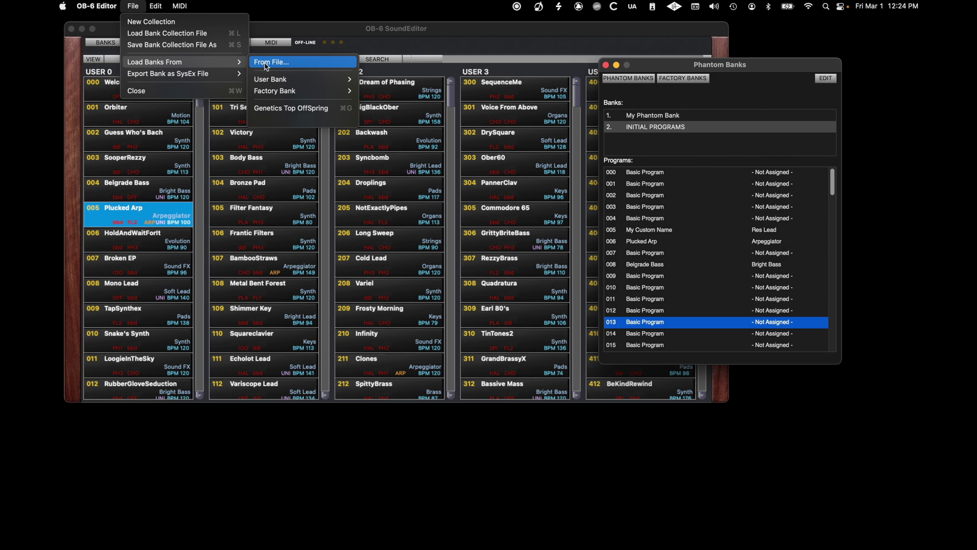
{"action": "mouse_move", "coordinate": [213, 77]}
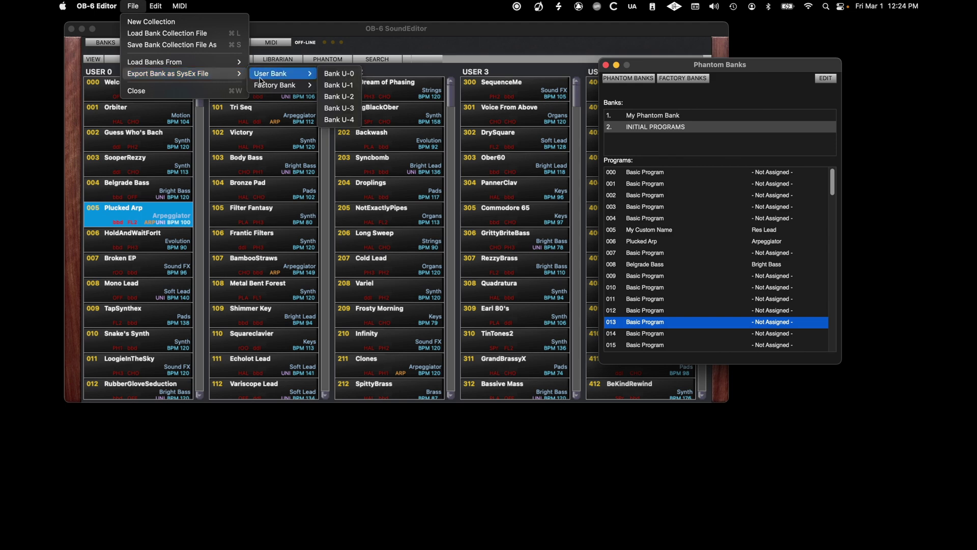
{"action": "mouse_move", "coordinate": [261, 88]}
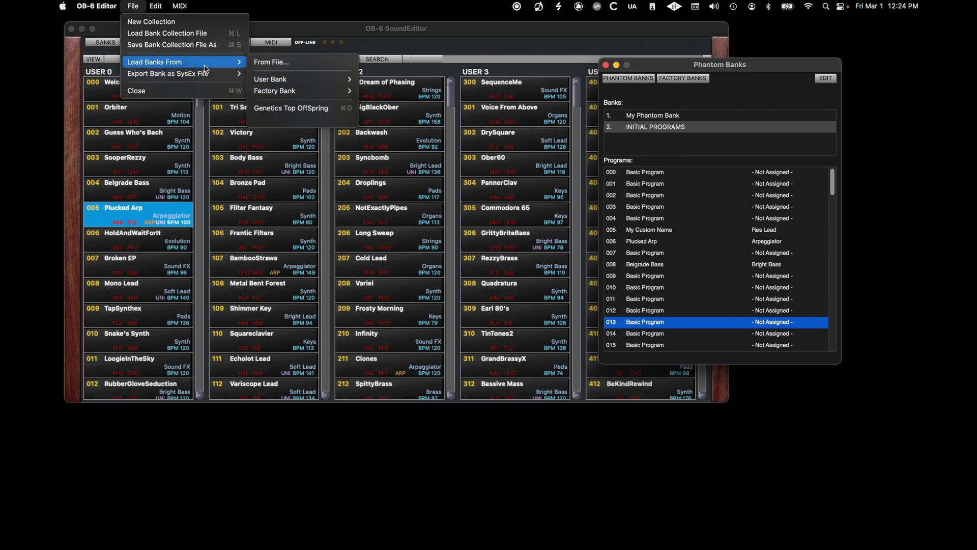
Step: Choose the Genetics Top OffSpring option, then show the Edit menu's copy, paste and initialize items
{"action": "left_click", "coordinate": [272, 109]}
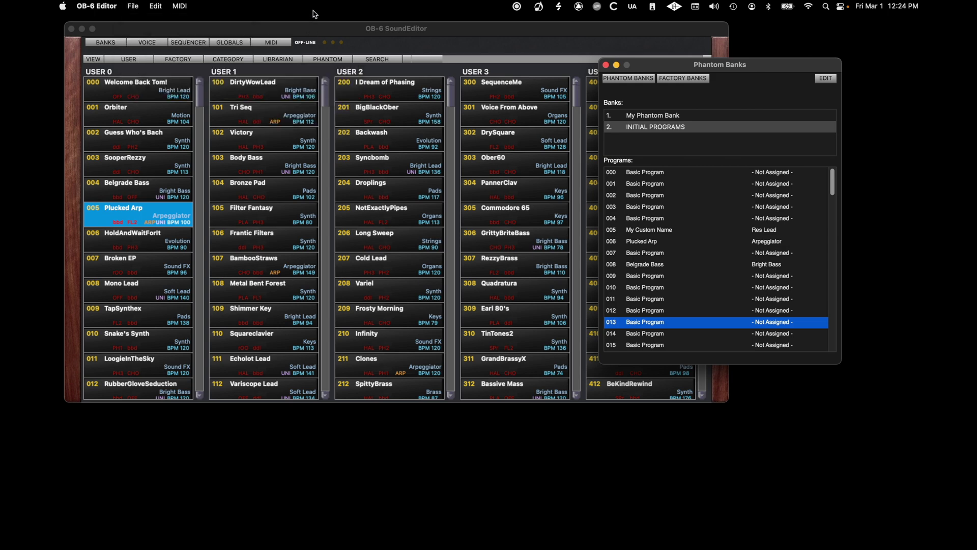
{"action": "left_click", "coordinate": [160, 6]}
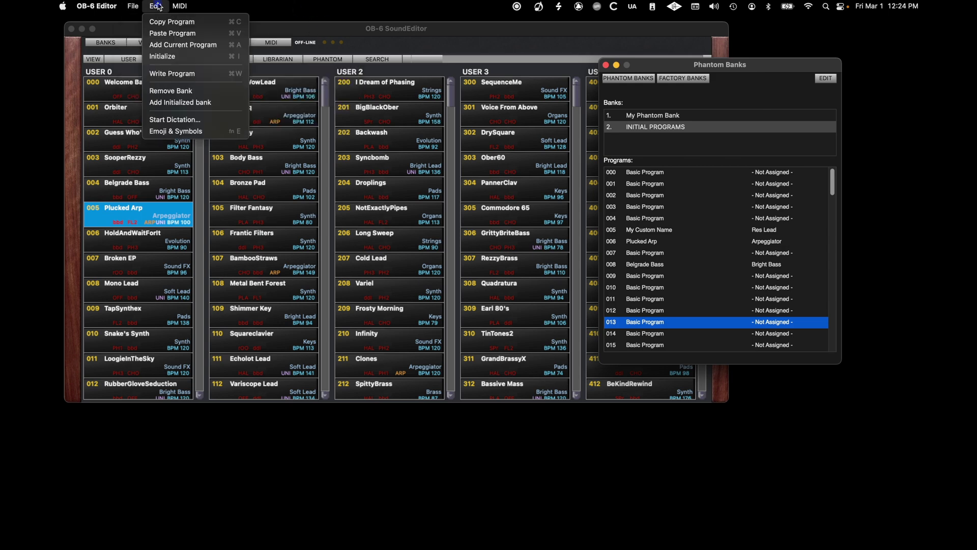
Step: Choose Add Initialized bank from the Edit menu
{"action": "left_click", "coordinate": [172, 102]}
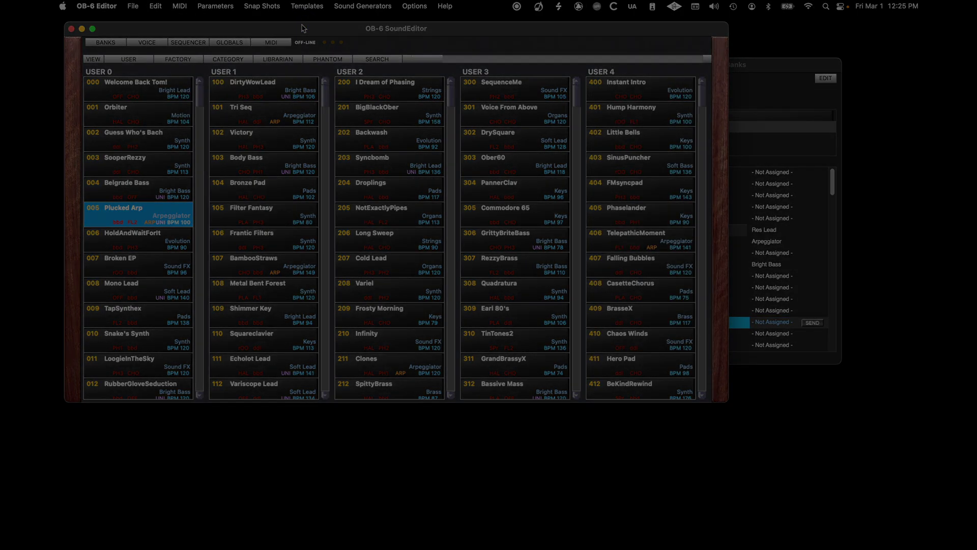